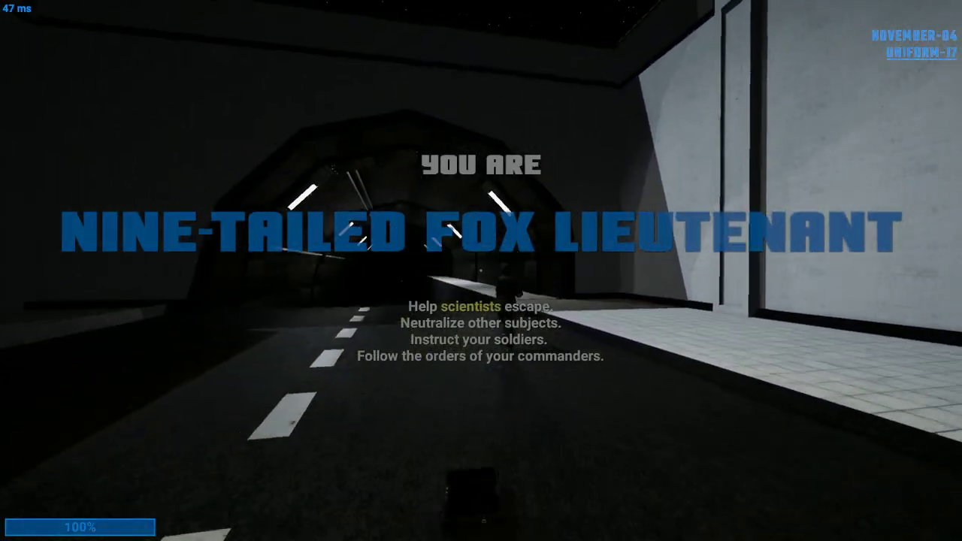
Step: Walk the rifle-armed lieutenant down the entrance tunnel toward the lit doorway
key(w)
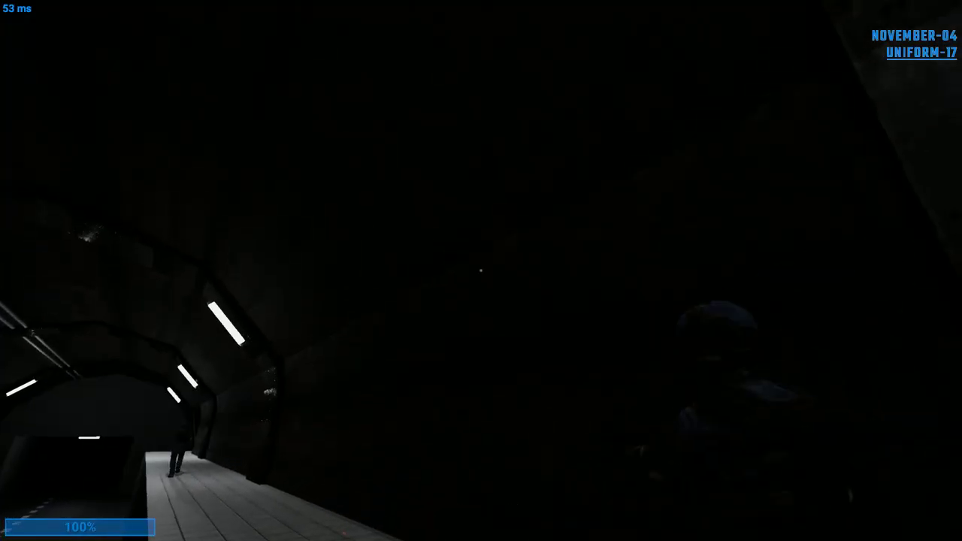
key(w)
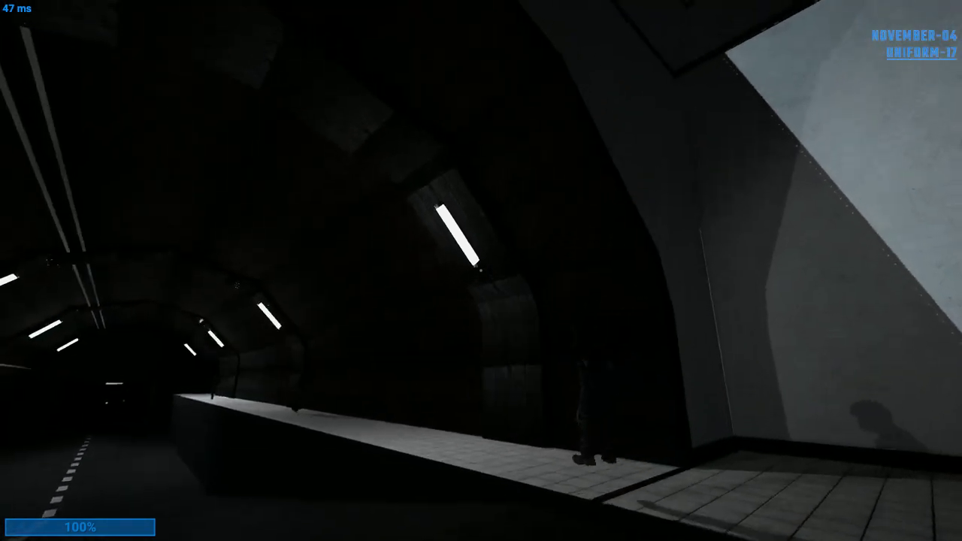
key(Tab)
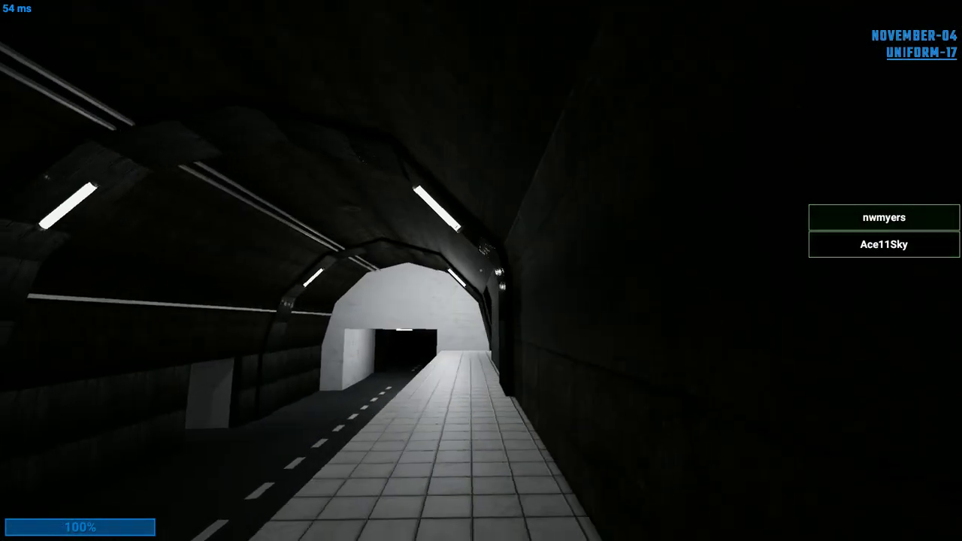
key(w)
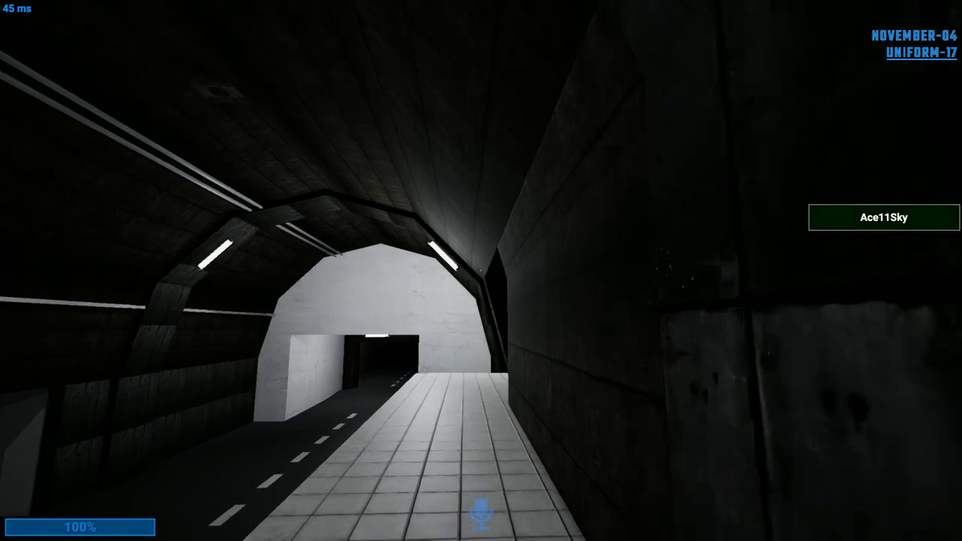
key(w)
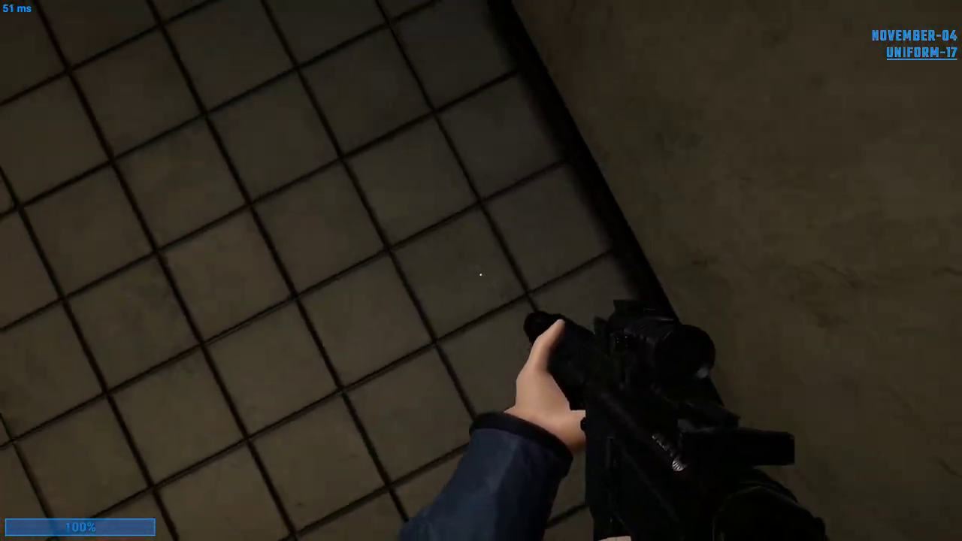
Step: Equip the frag grenade from the inventory wheel, then approach the GR 18 door after respawning
key(Tab)
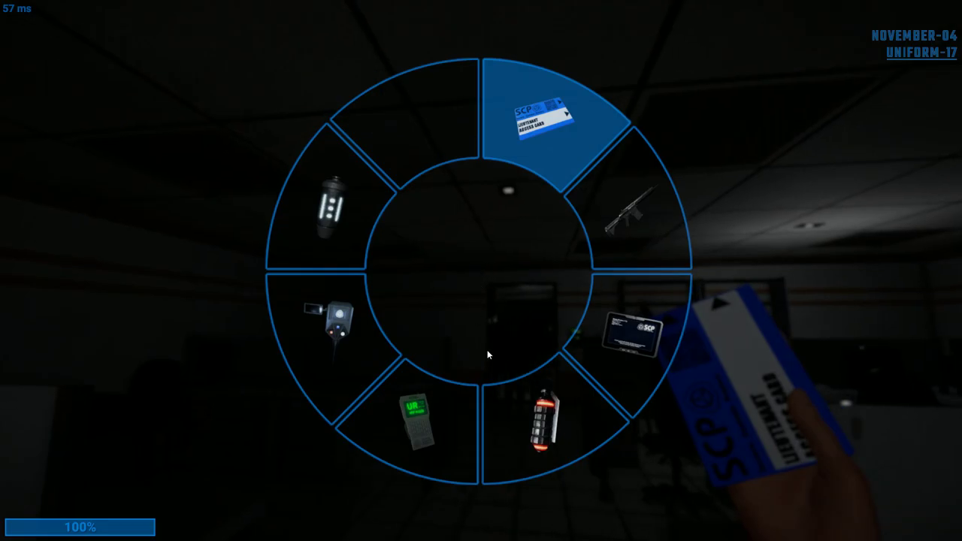
click(516, 406)
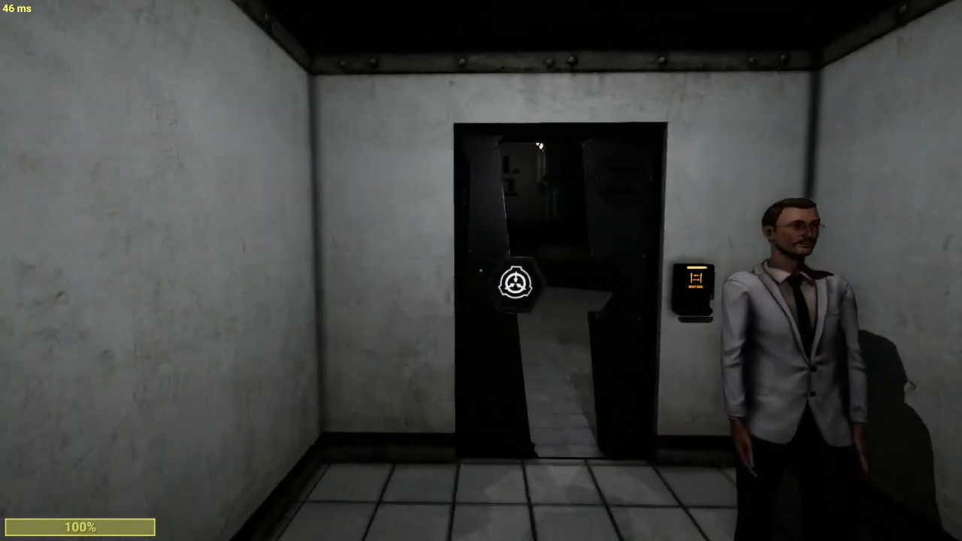
key(w)
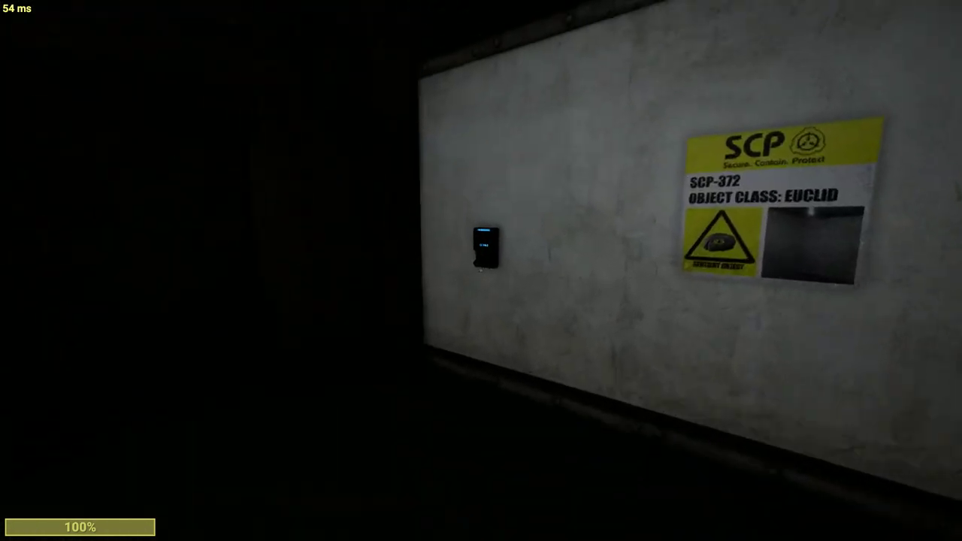
key(e)
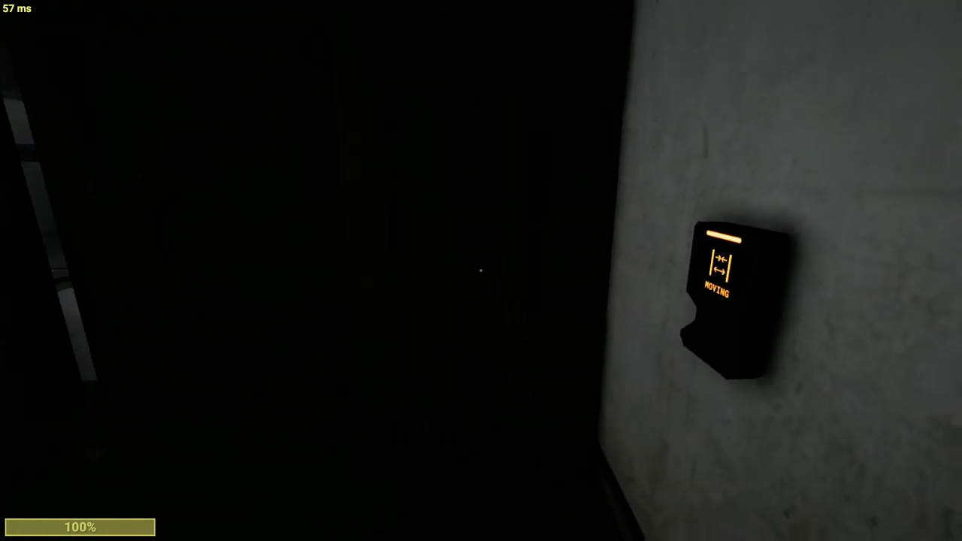
Step: Open the GR 18 door, then unlock the SCP-914 door with the scientist keycard and enter
key(q)
key(w)
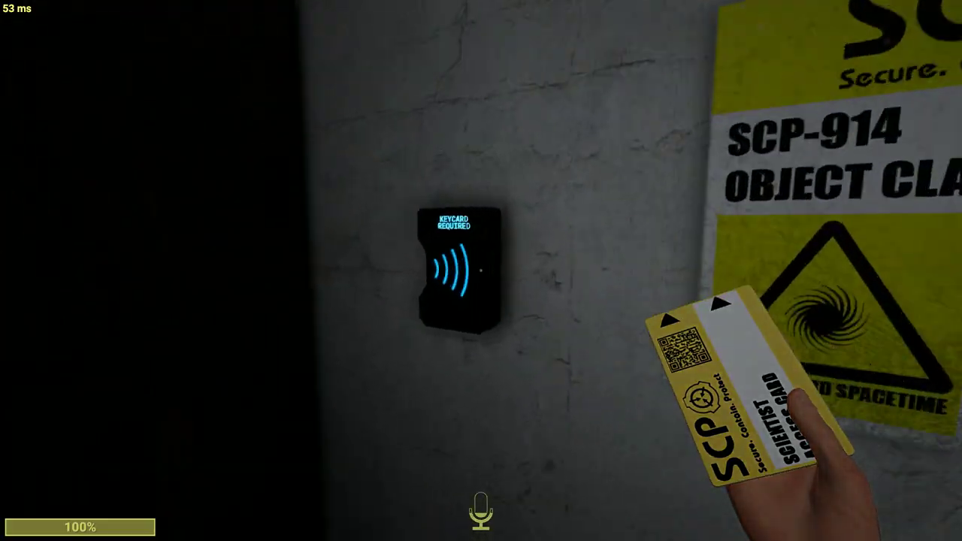
key(e)
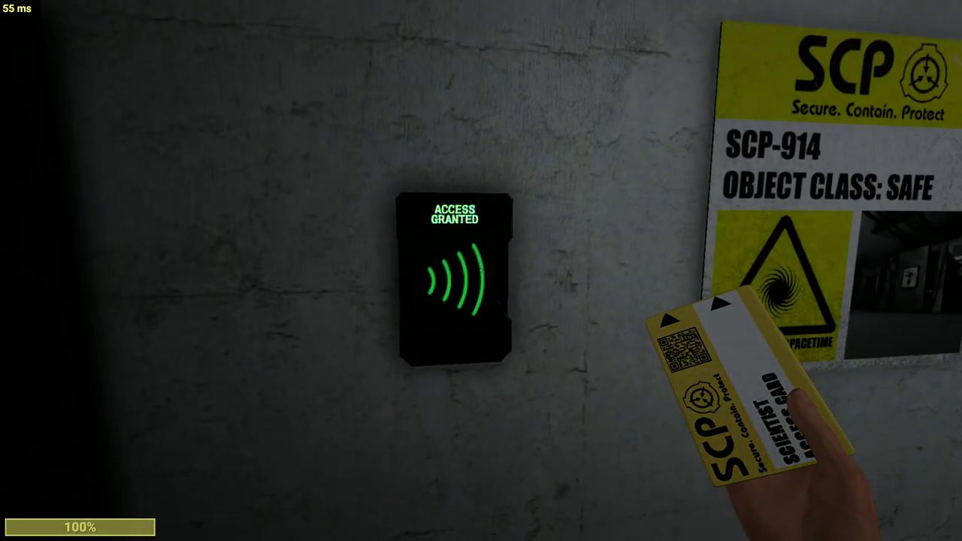
key(q)
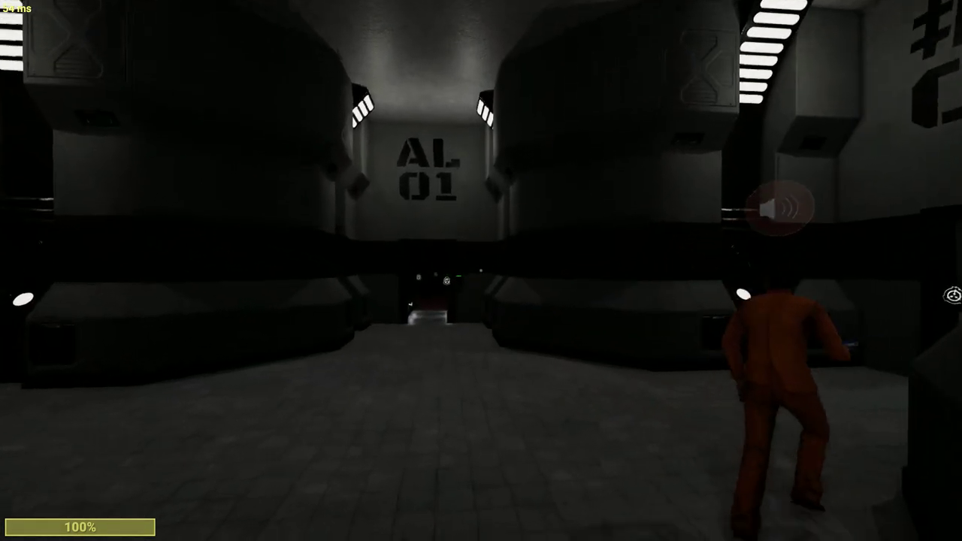
Step: Follow the prisoner down the lit corridor and through the machinery room, then re-equip the keycard
key(w)
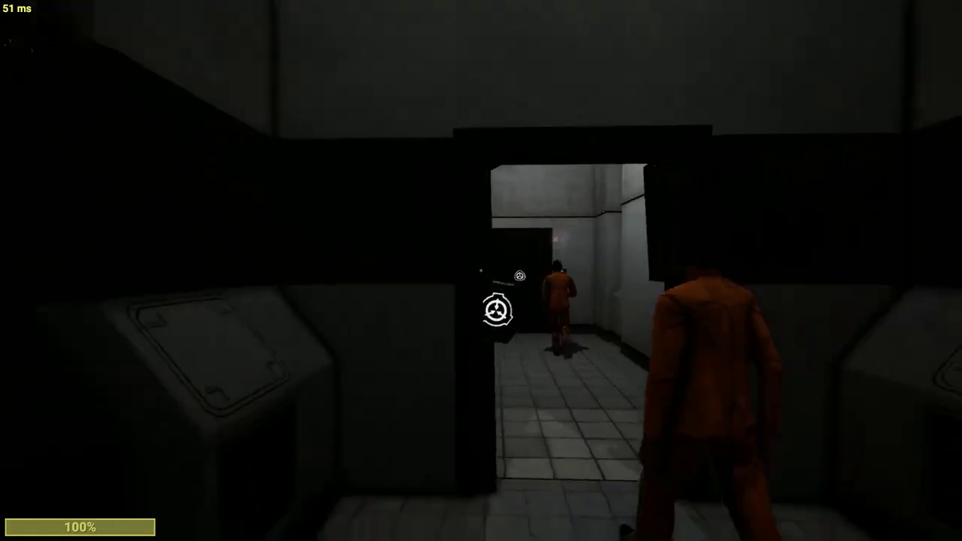
key(w)
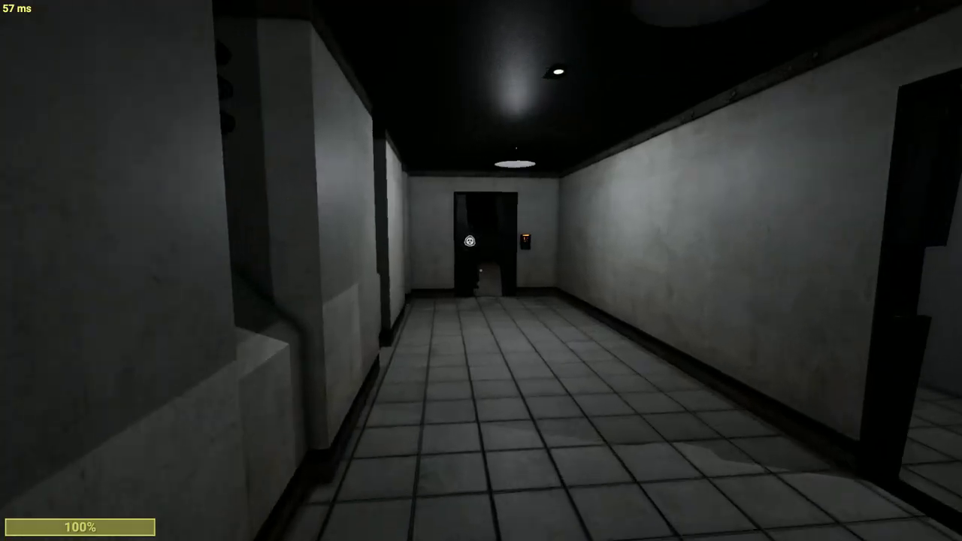
key(w)
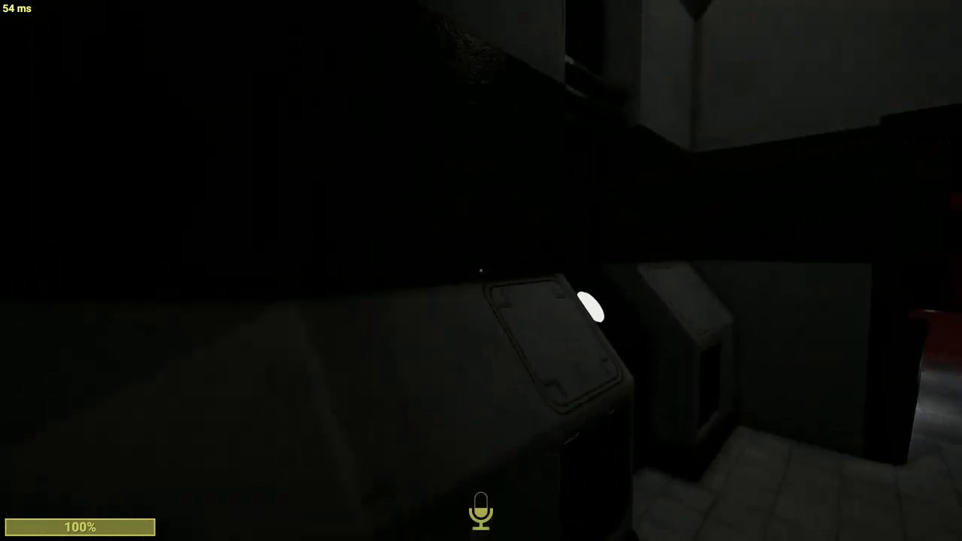
key(w)
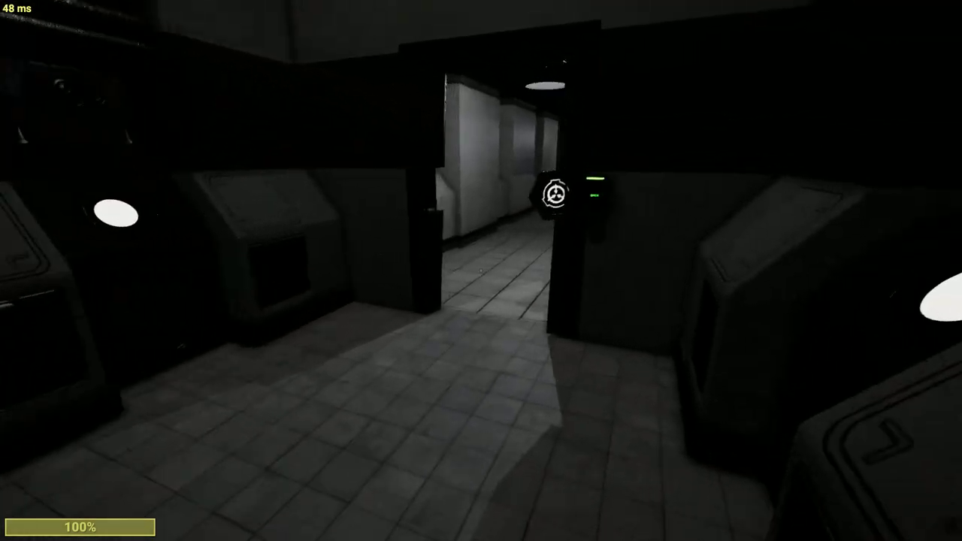
key(w)
key(q)
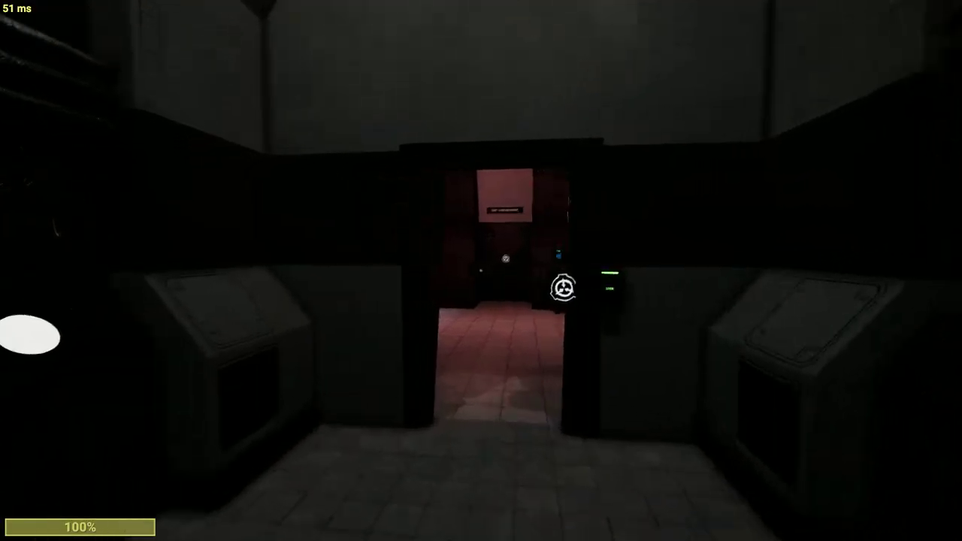
key(w)
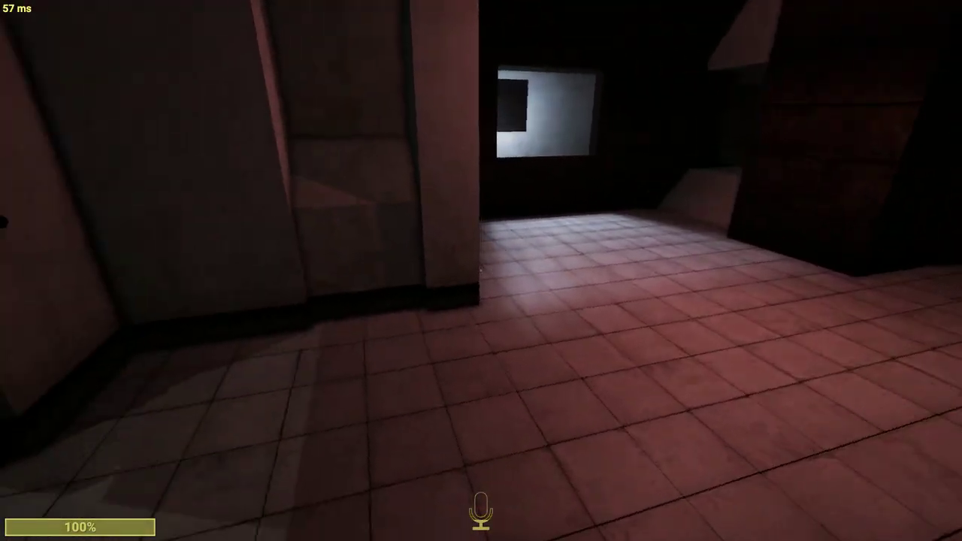
key(Tab)
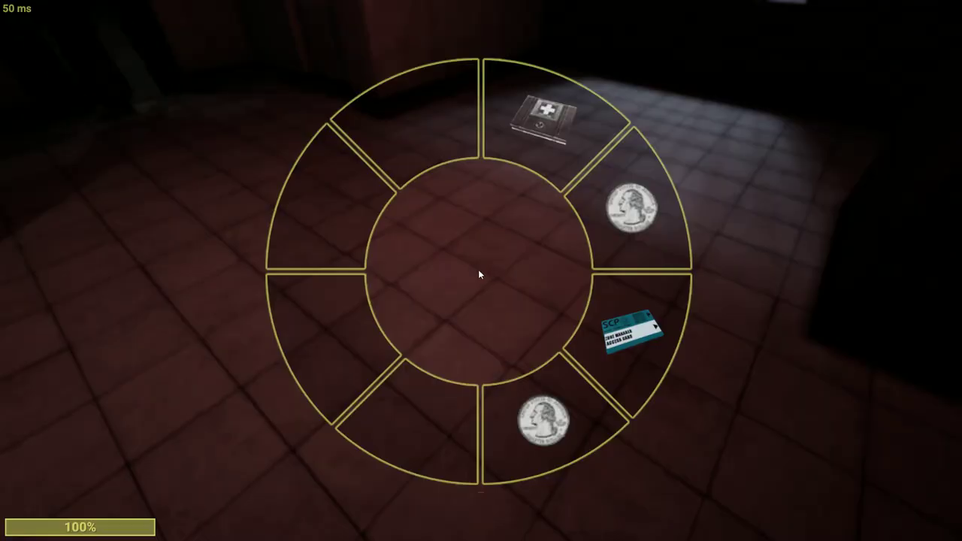
click(668, 334)
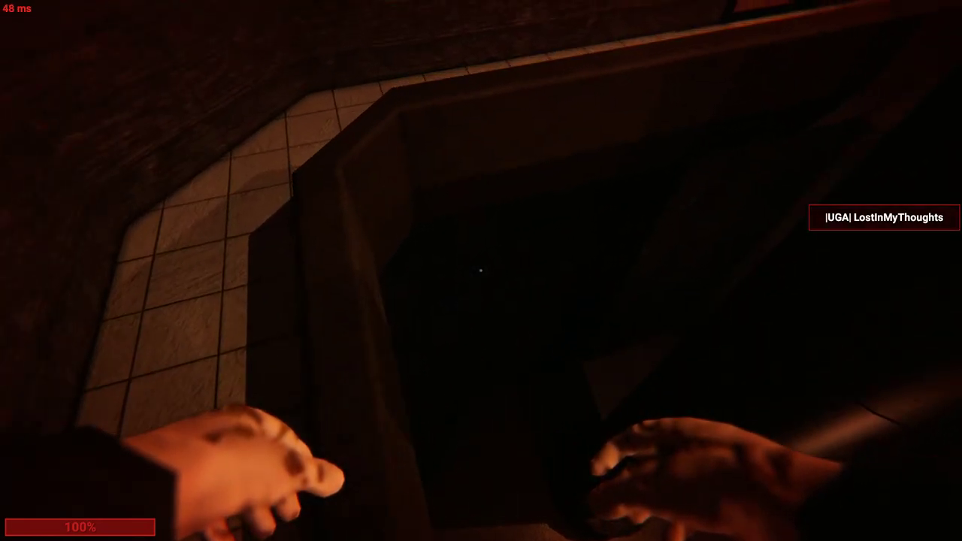
Step: Walk through the doorway into the dim corridor, then spectate a different player
key(w)
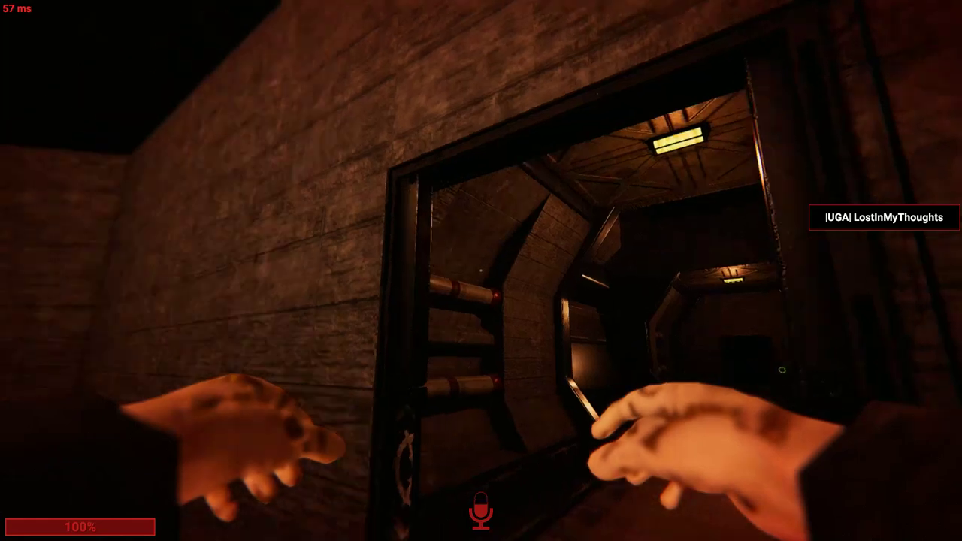
key(w)
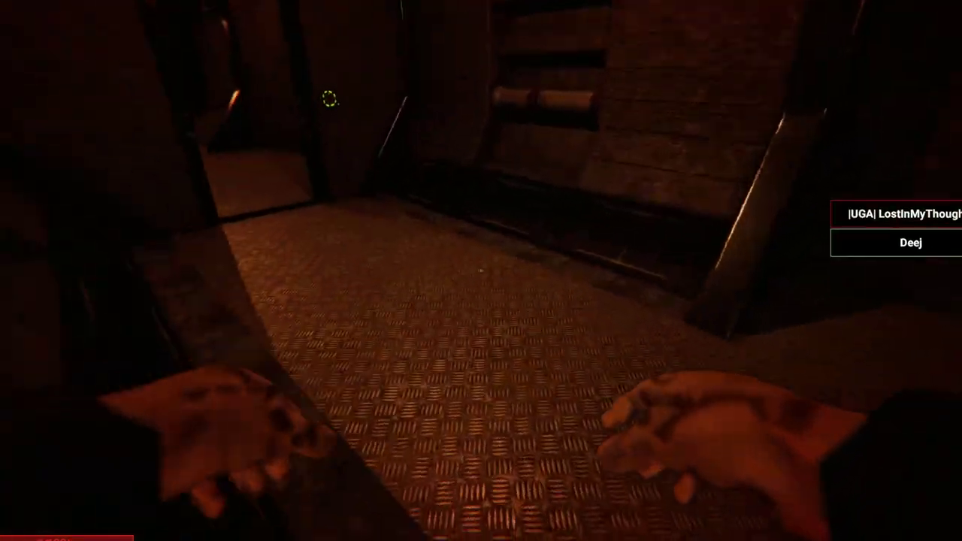
key(w)
key(w)
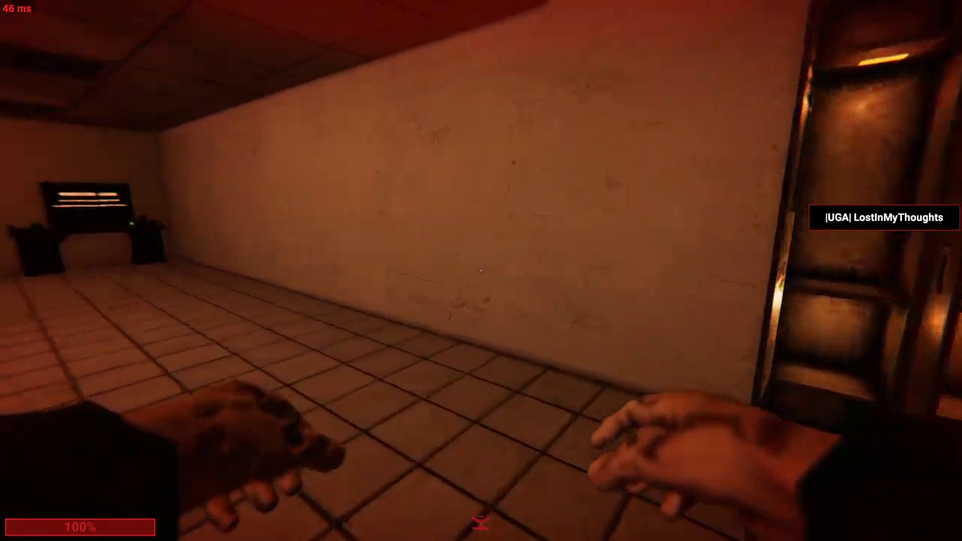
click(481, 271)
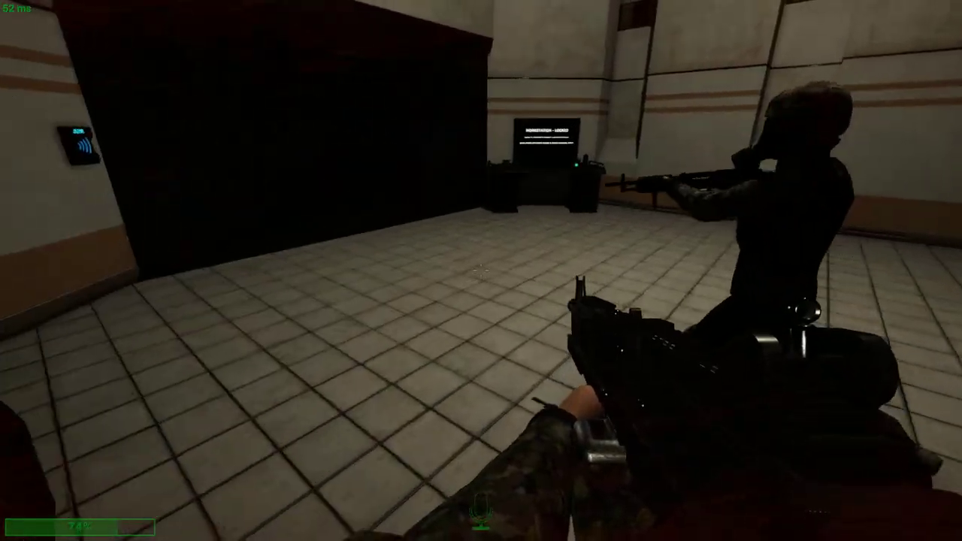
Step: Unlock the keycard door with the Chaos Insurgency access device from the inventory
key(Tab)
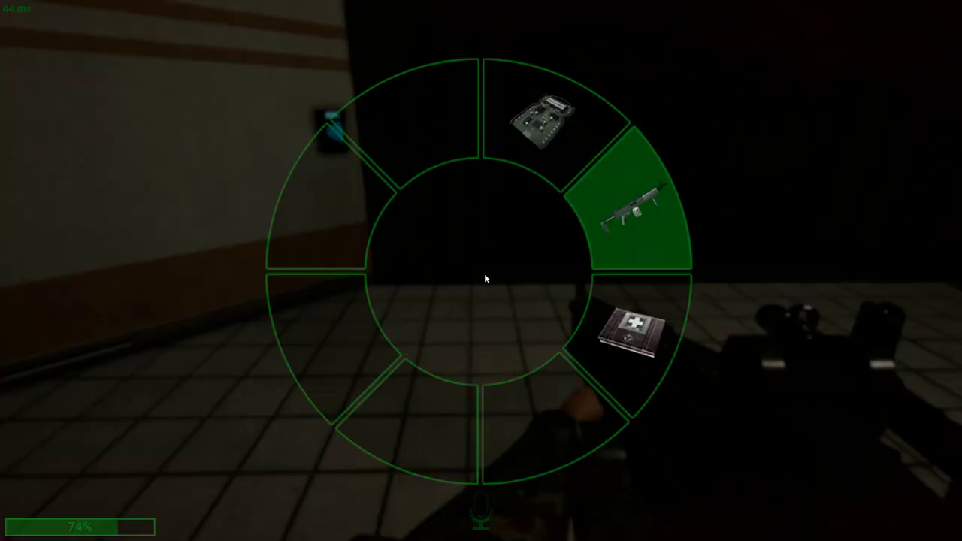
click(591, 304)
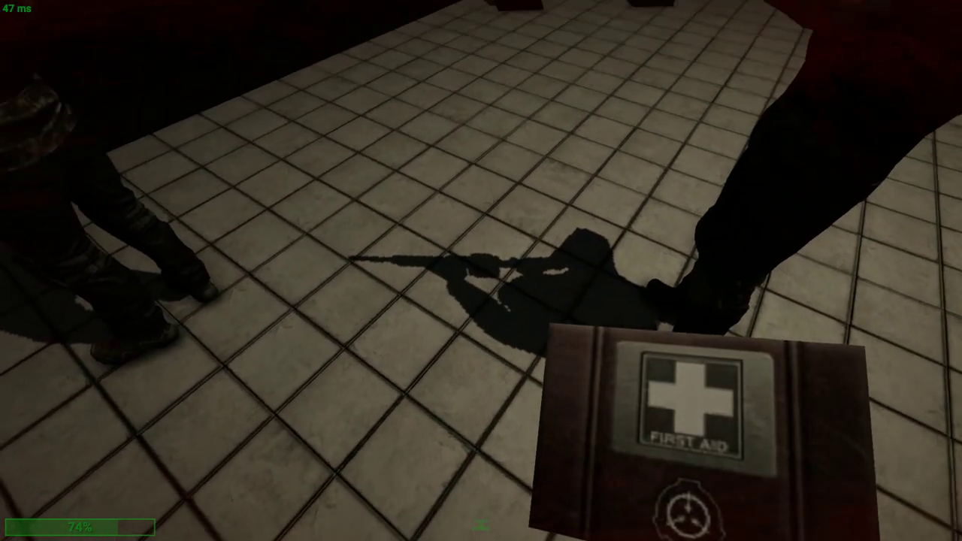
key(Tab)
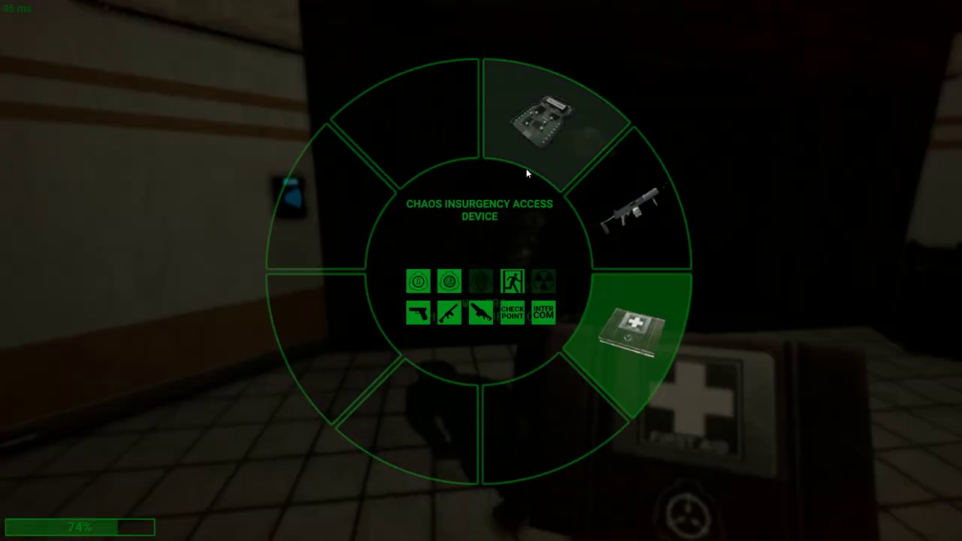
click(526, 170)
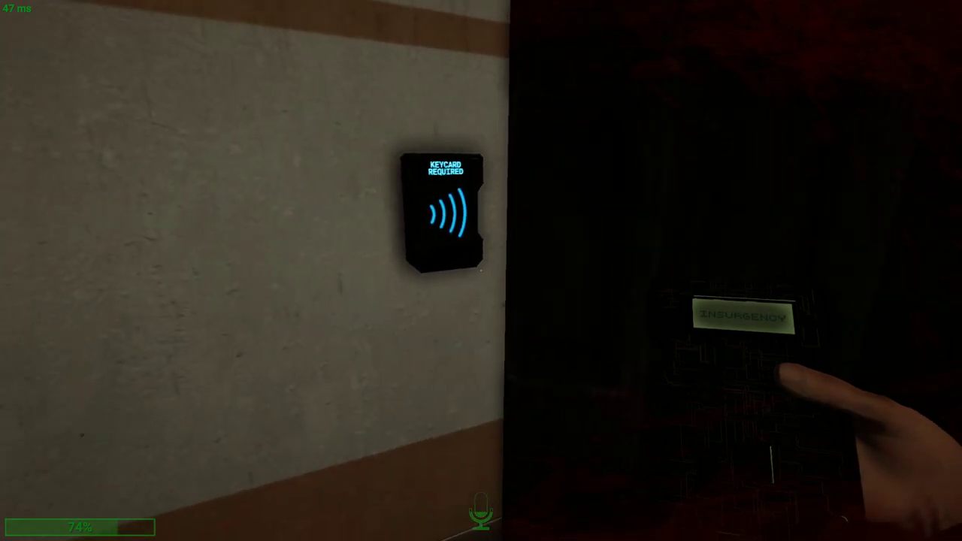
key(e)
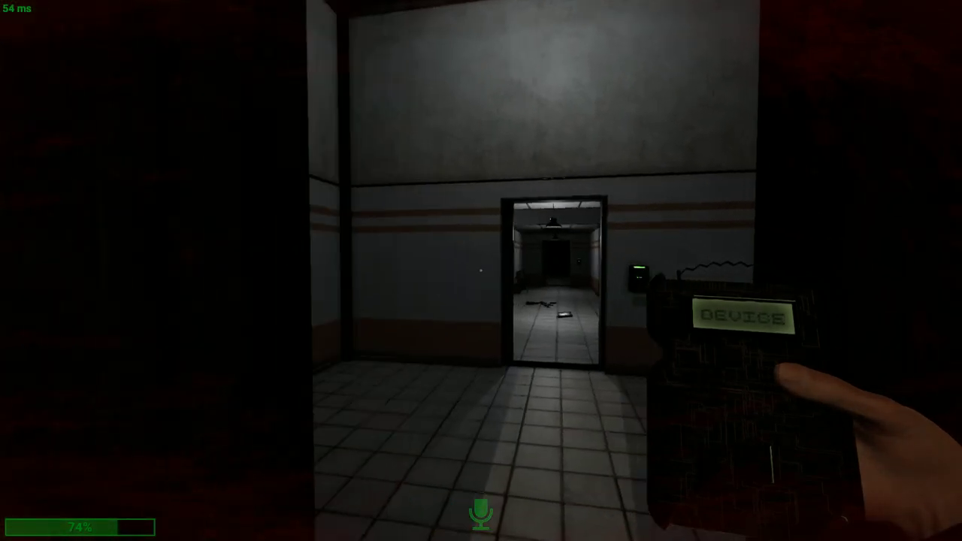
Step: Re-equip the scoped rifle and walk through the doorway into the tiled room
key(Tab)
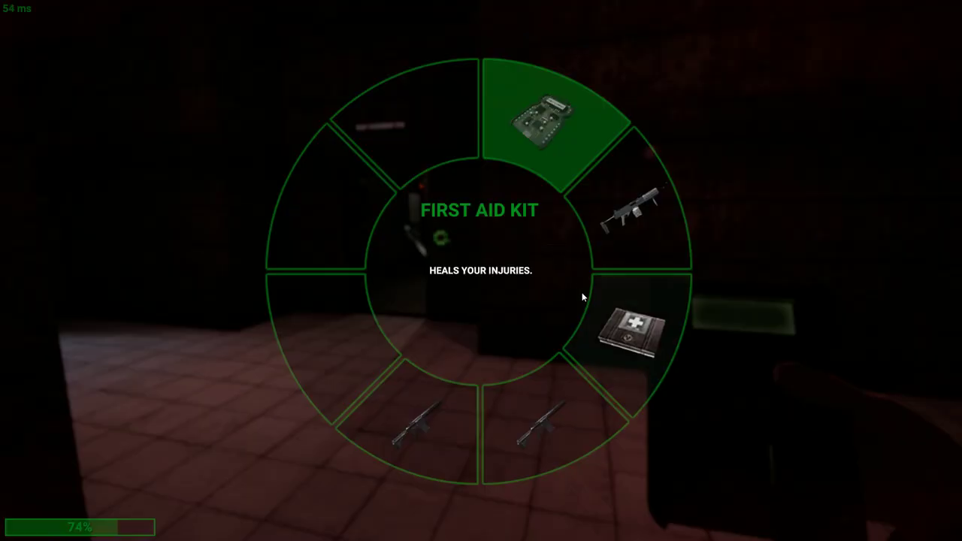
click(541, 429)
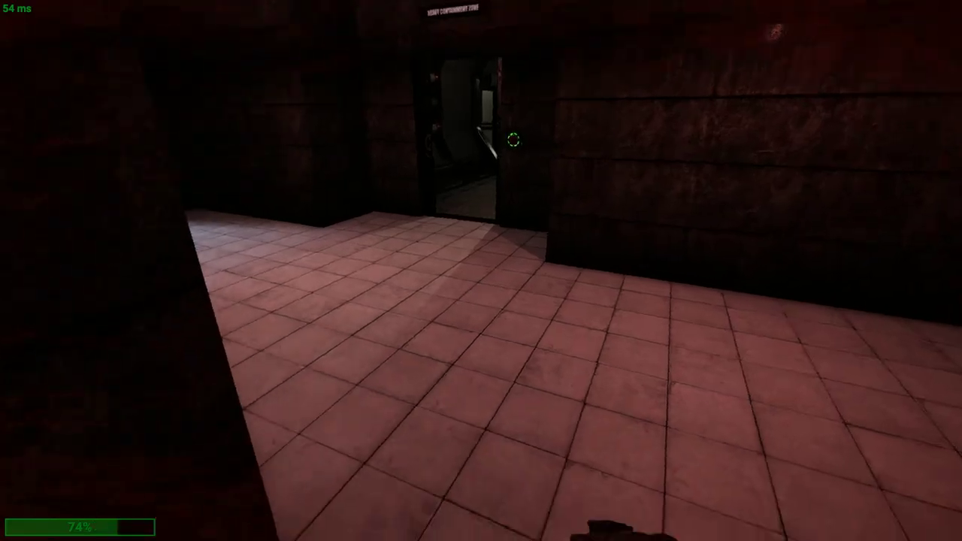
key(Tab)
key(Tab)
key(w)
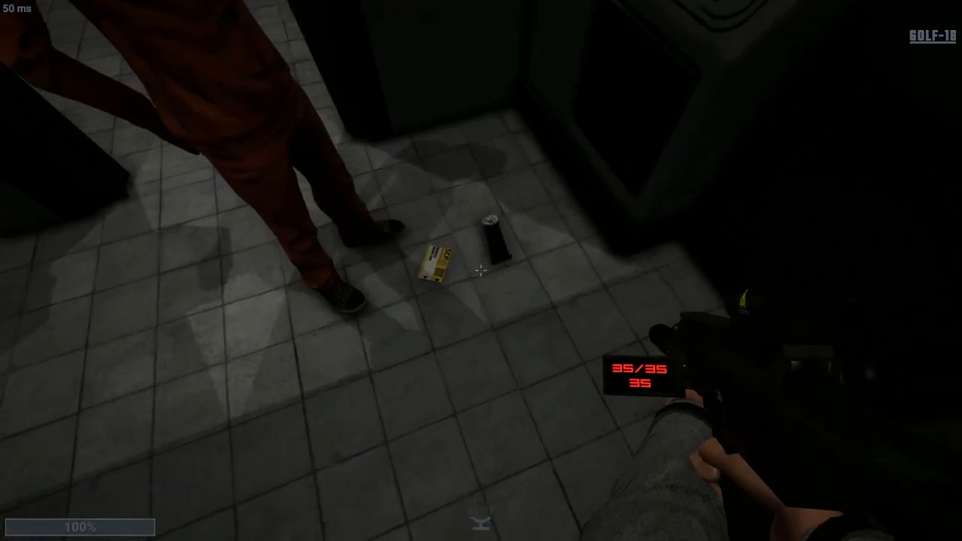
Step: Approach the dropped items and turn toward the dark rack room before the kick
key(w)
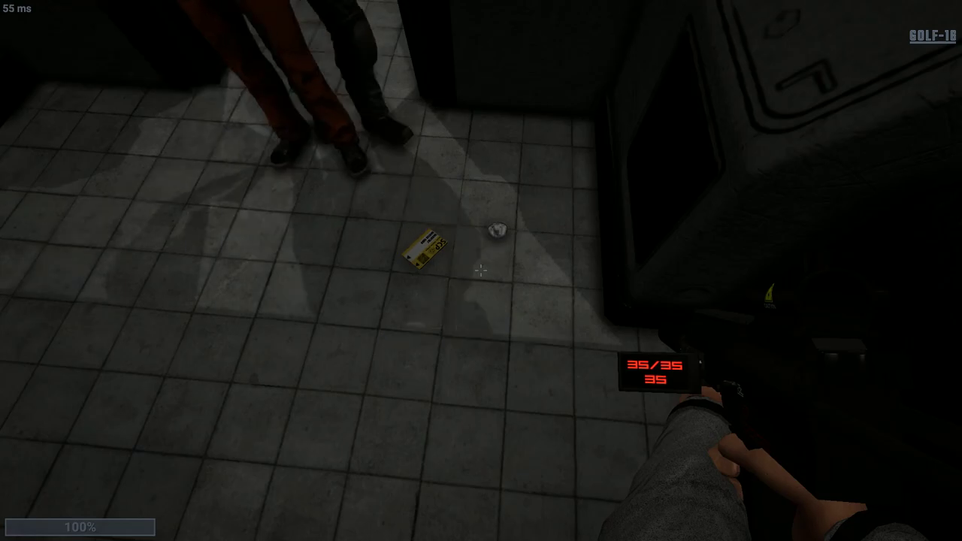
key(w)
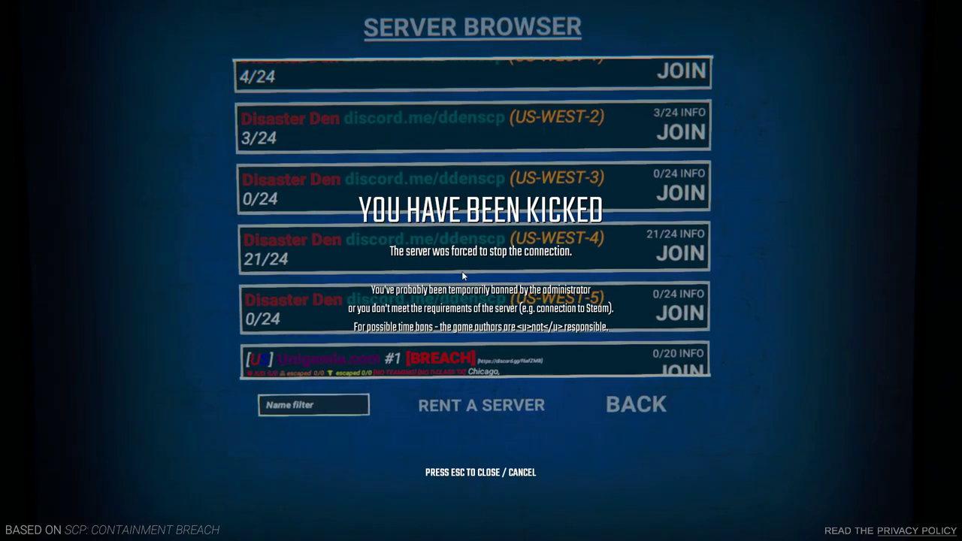
Step: Dismiss the kicked notice over the server browser
key(Escape)
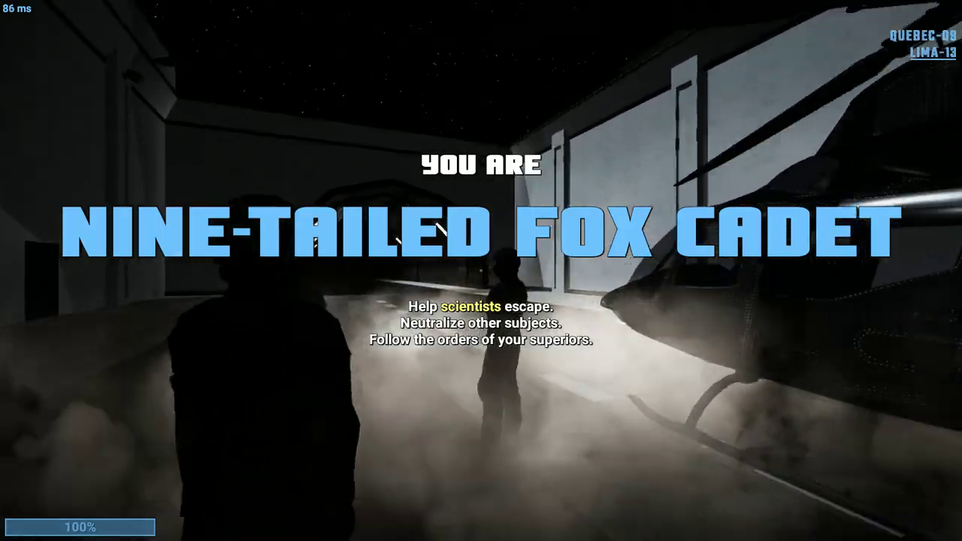
Step: Move through the corridors into the office alongside the MTF squad
key(w)
key(q)
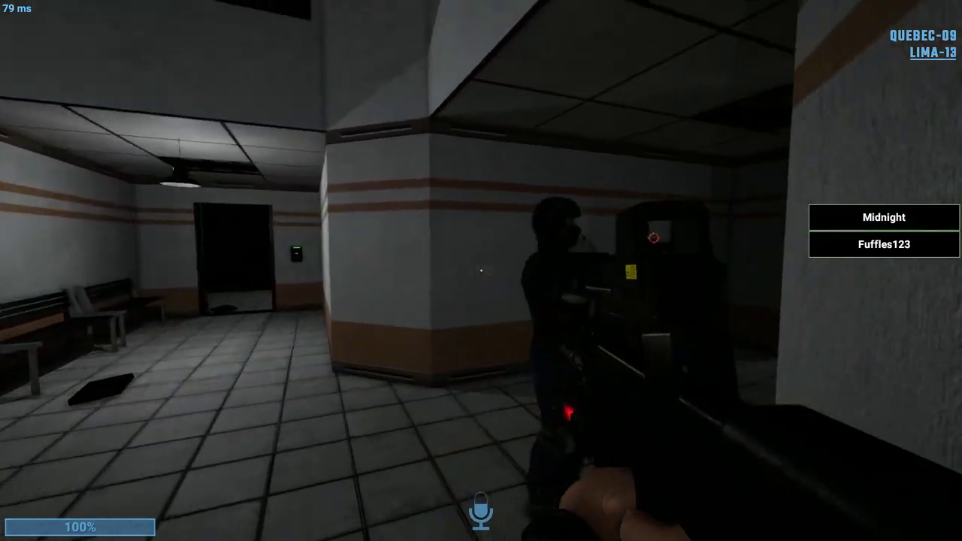
key(w)
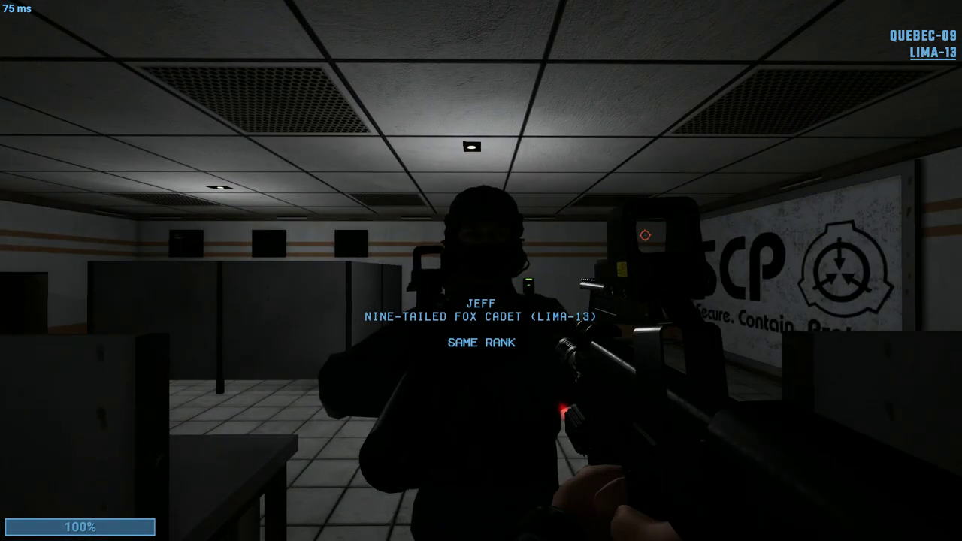
key(s)
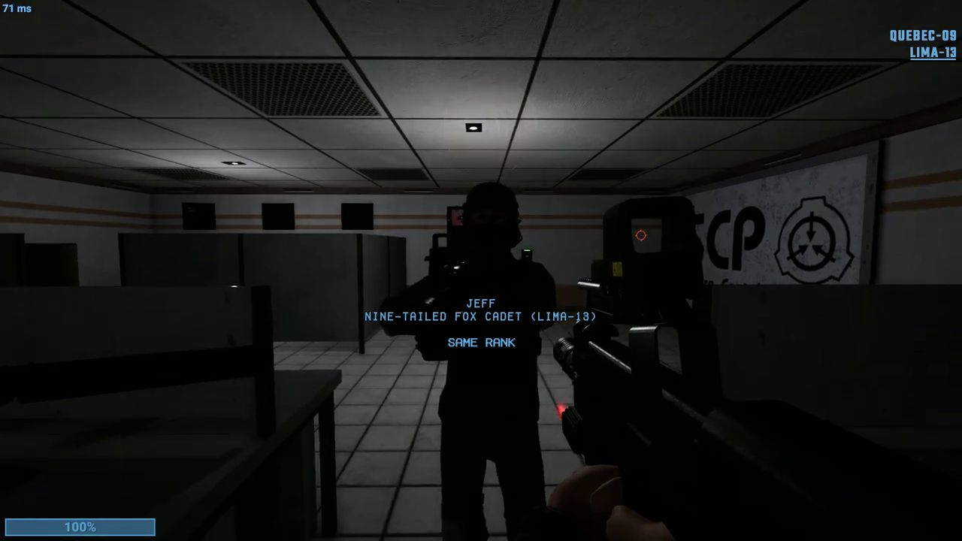
key(x)
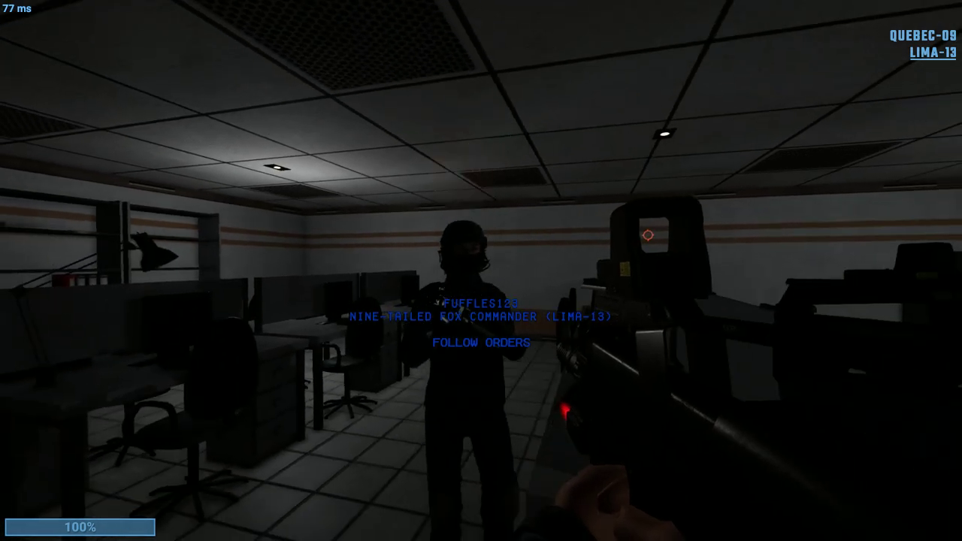
Step: Head past the SCP poster into the small room to meet the facility guard
key(w)
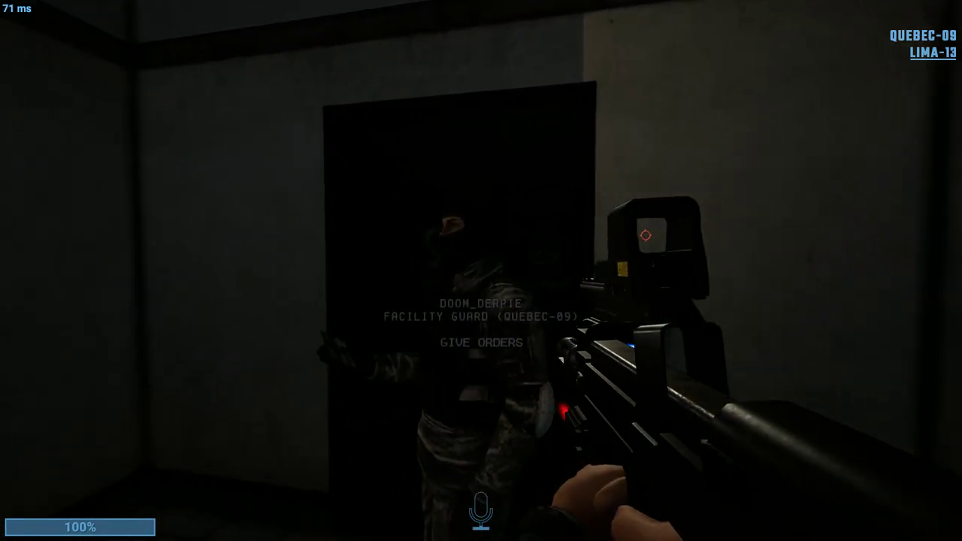
key(w)
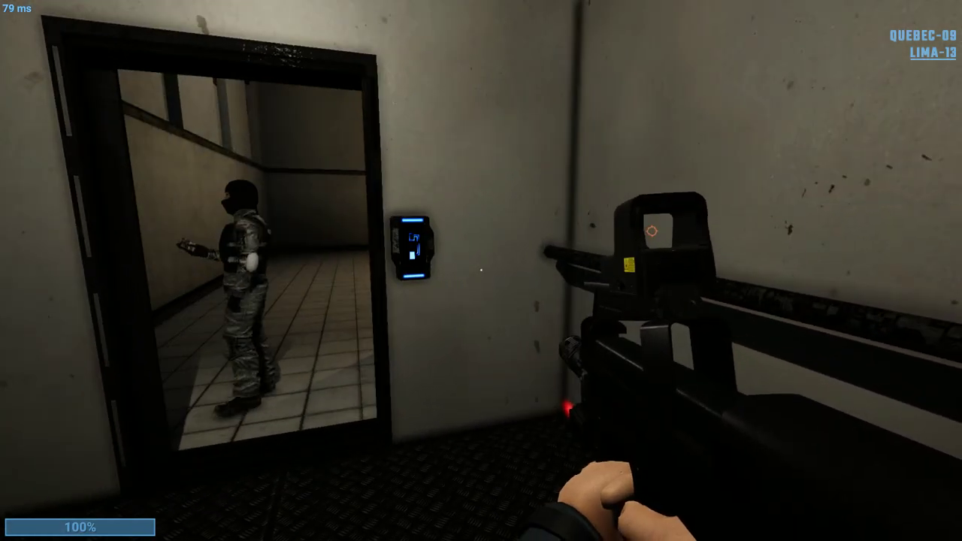
key(w)
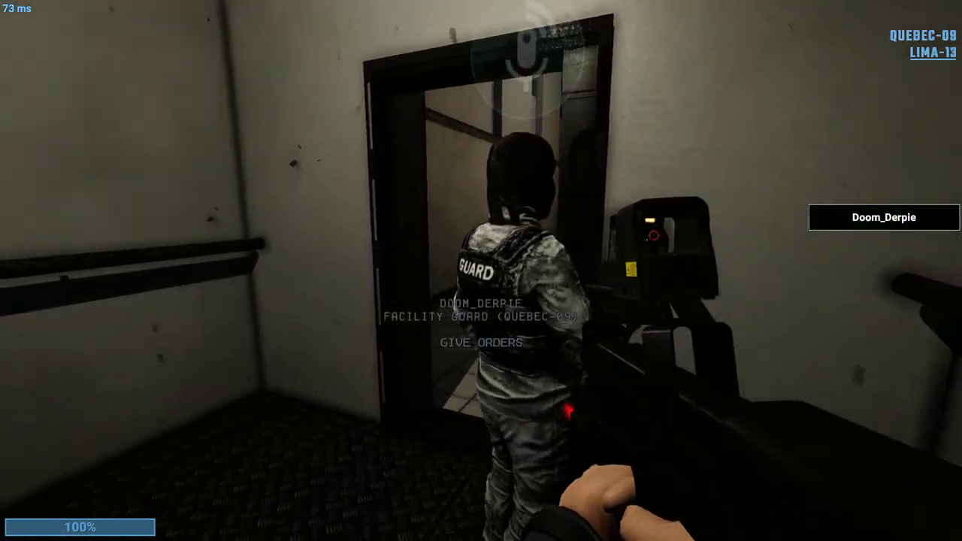
key(w)
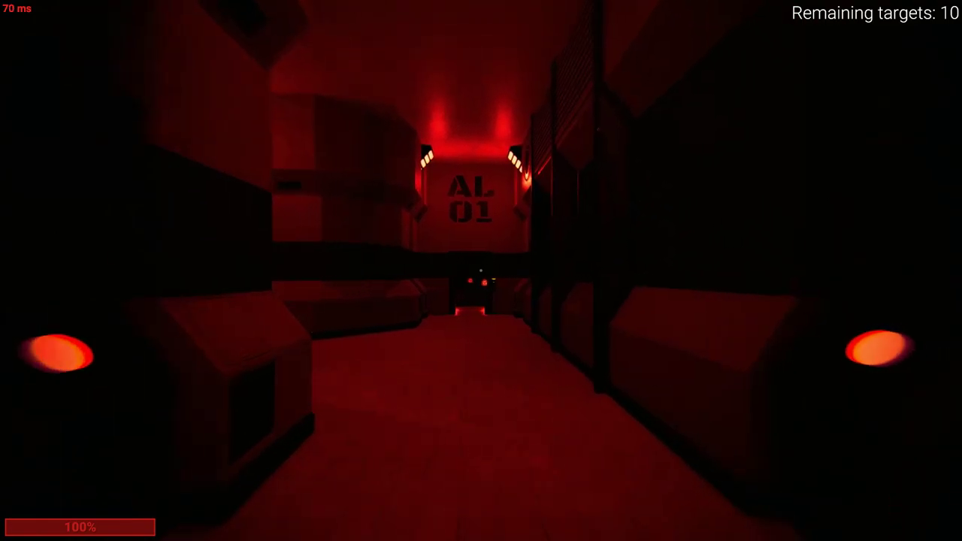
Step: Catch the facility guard in the AL 01 corridor, face the elevator, and request disconnect
key(w)
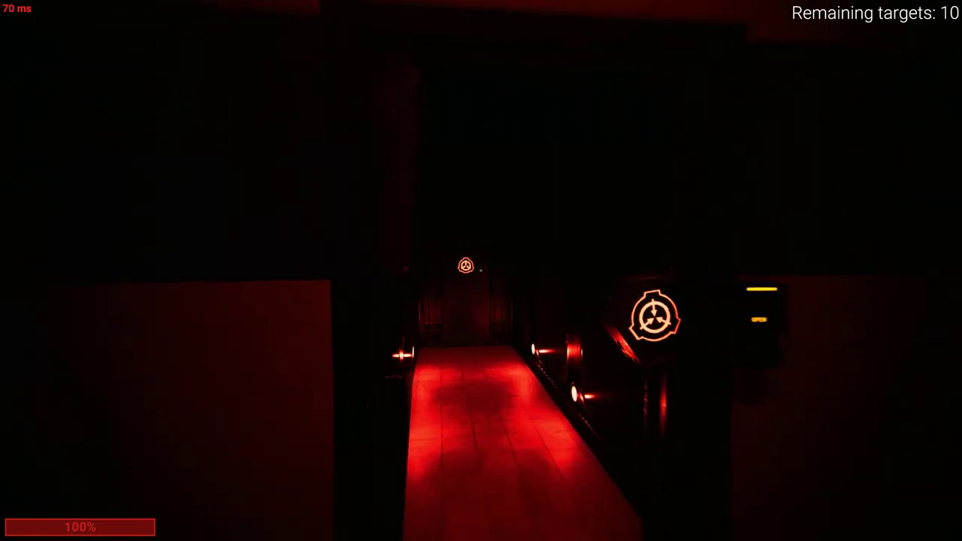
key(w)
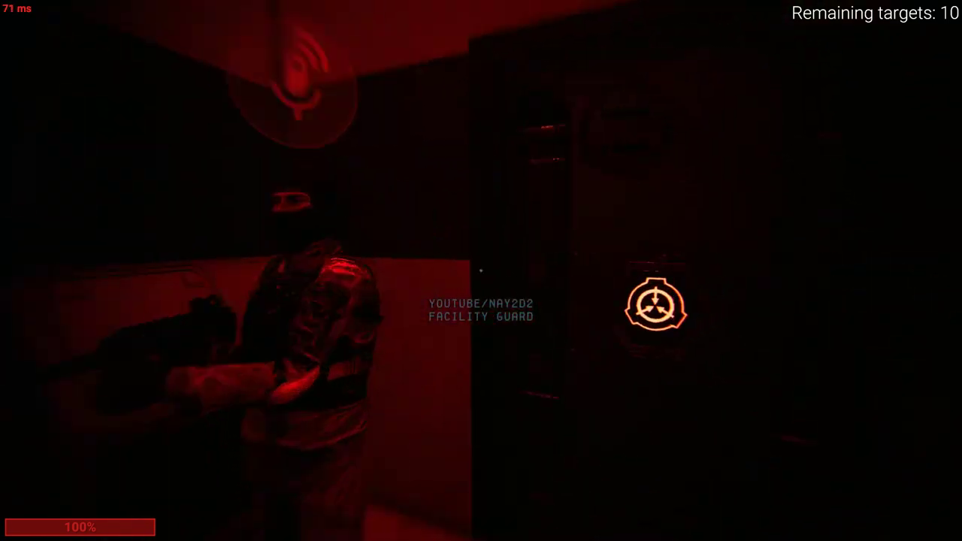
click(481, 271)
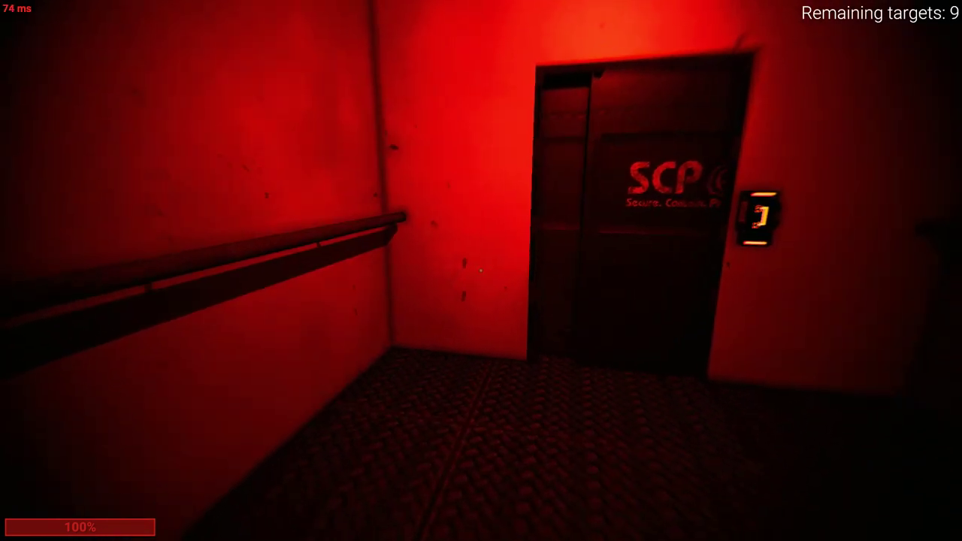
key(d)
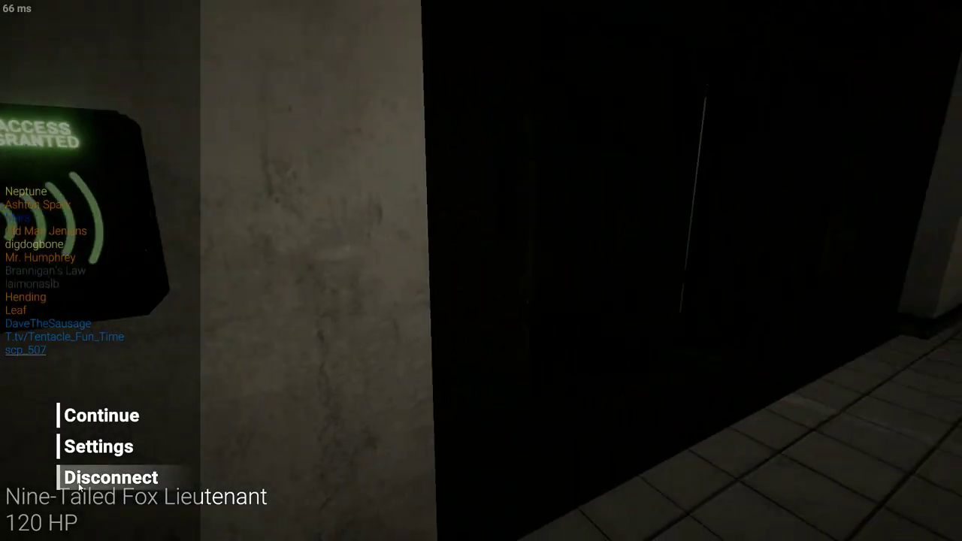
click(111, 477)
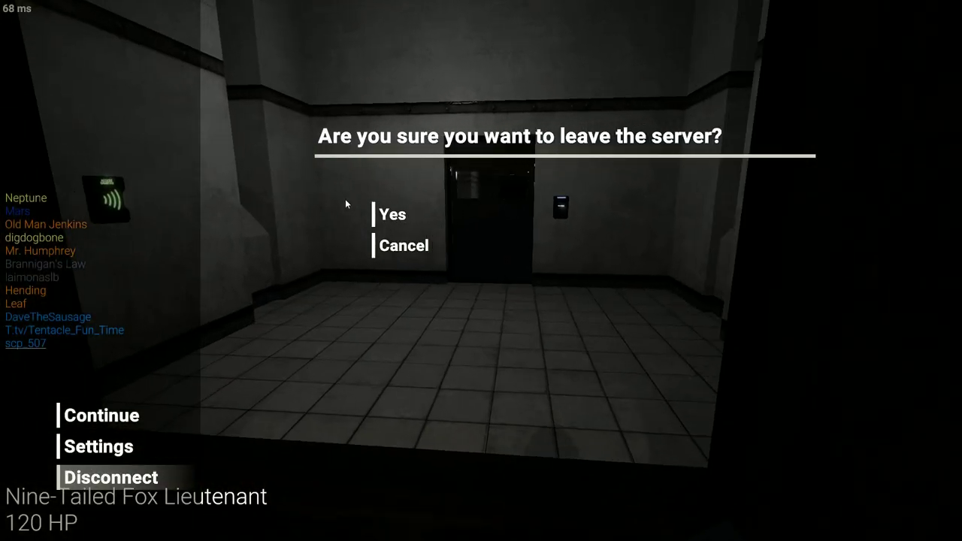